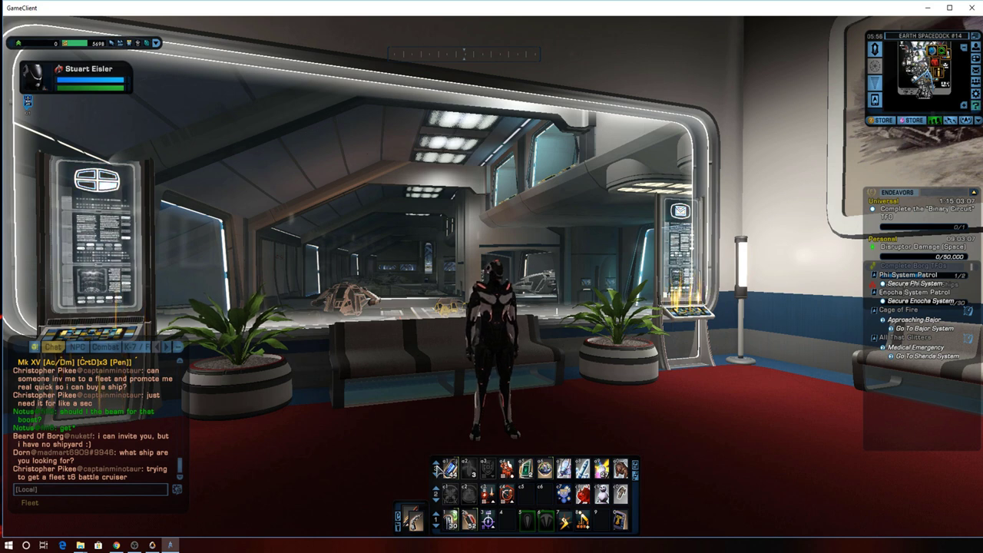
Show tray 4 in the upper row of the power tray and activate its three kit abilities one at a time.
left_click(436, 464)
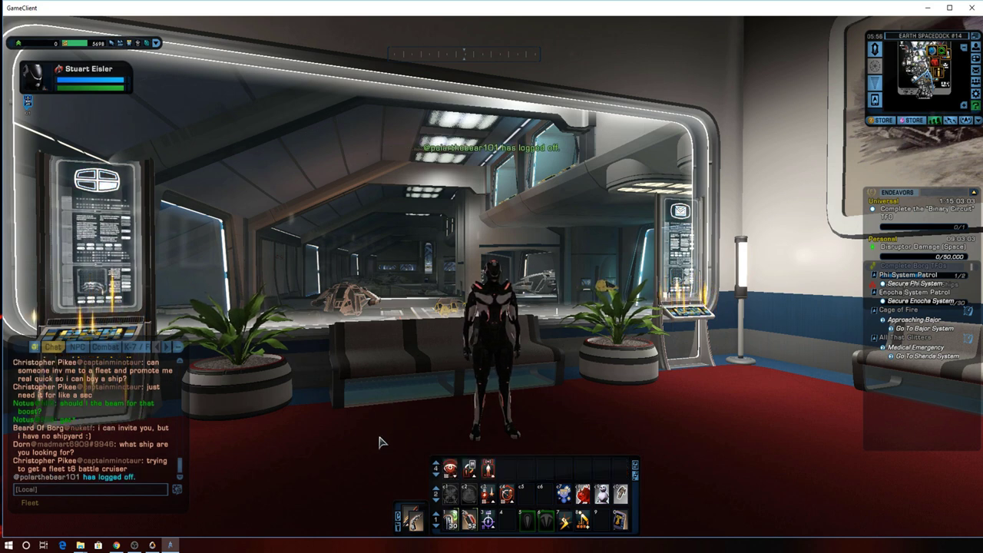
key("1")
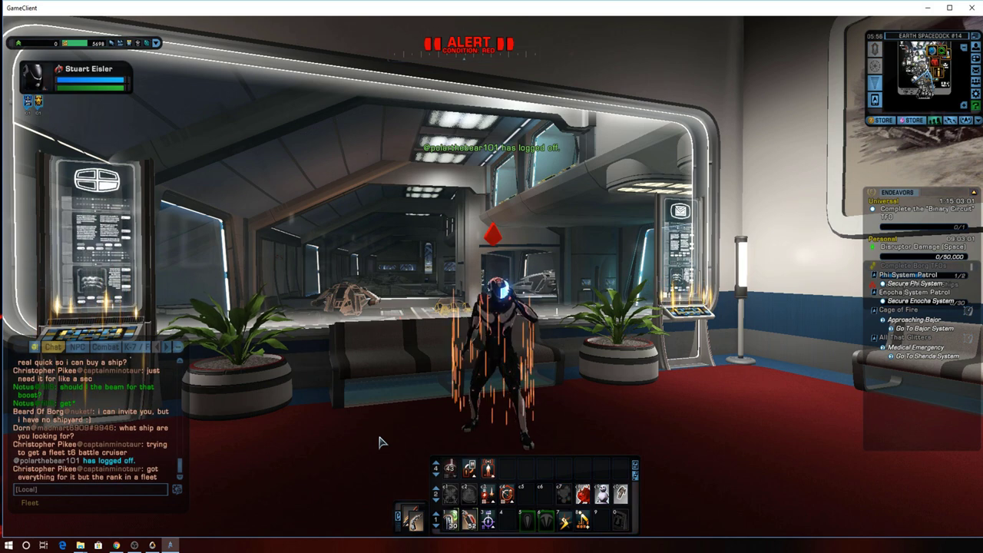
key("2")
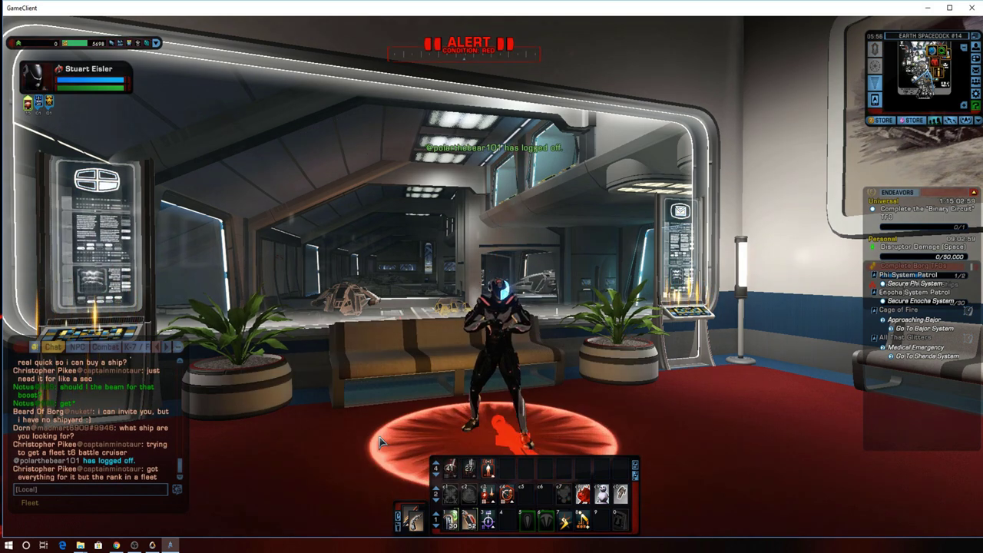
key("3")
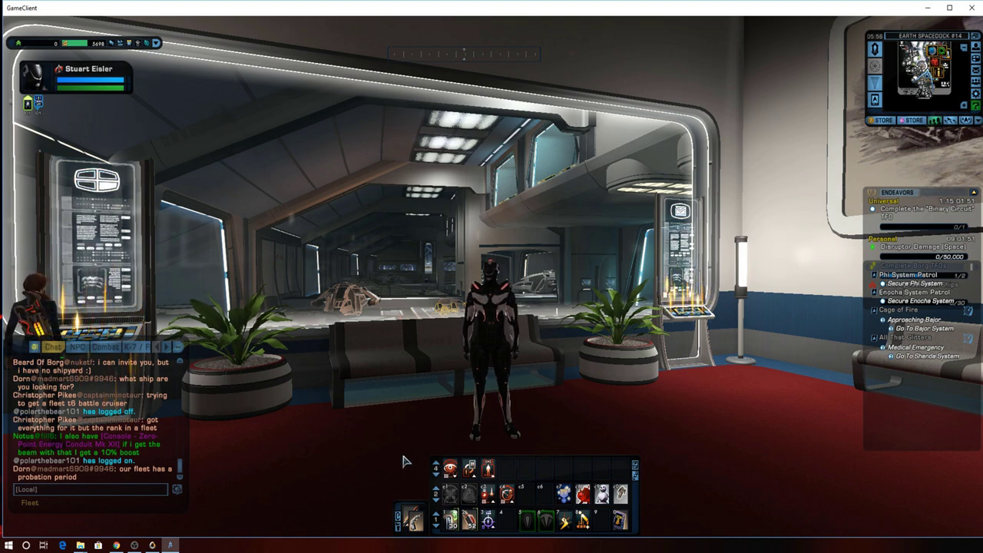
Trigger the tray 4 abilities together with their single keybind and switch the upper power tray row to tray 3.
key("space")
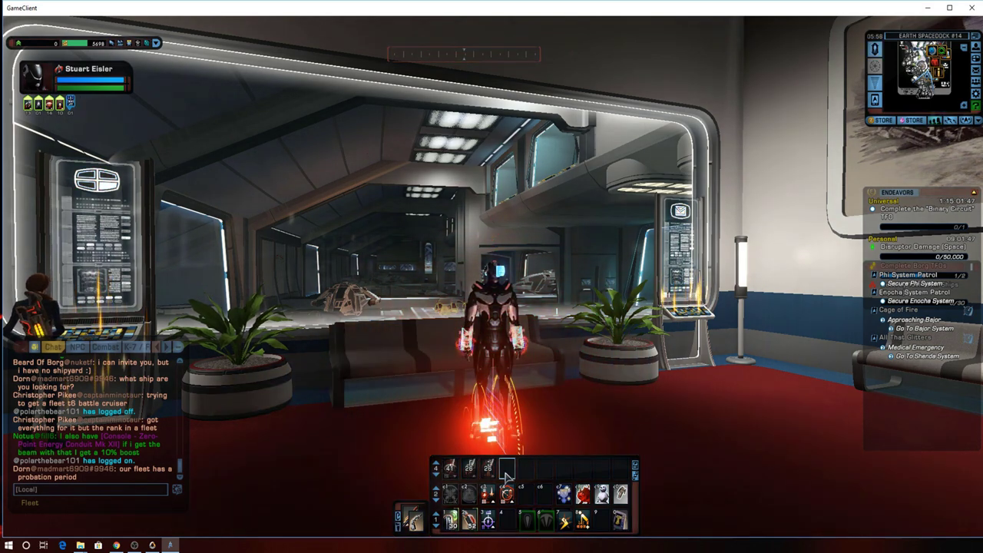
left_click(435, 466)
left_click(435, 473)
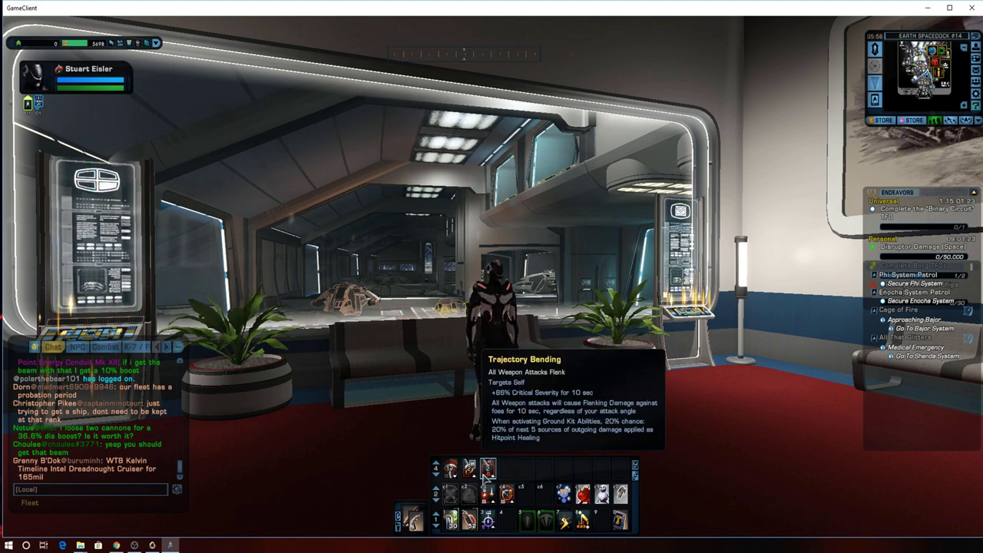
left_click(486, 470)
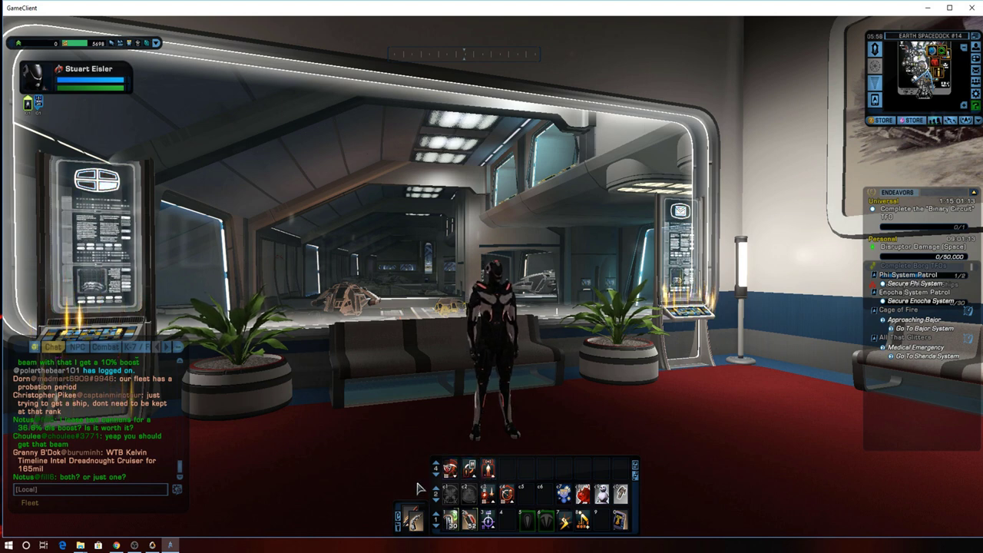
left_click(437, 477)
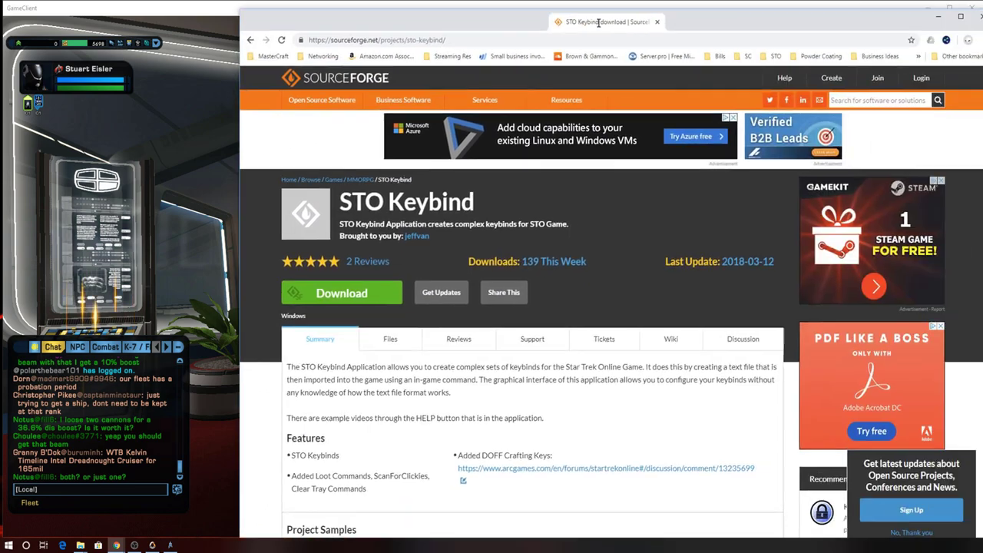
Look over the STO Keybind download page on SourceForge and the keybind files in the Downloads subfolder New folder.
left_click_drag(584, 36, 398, 32)
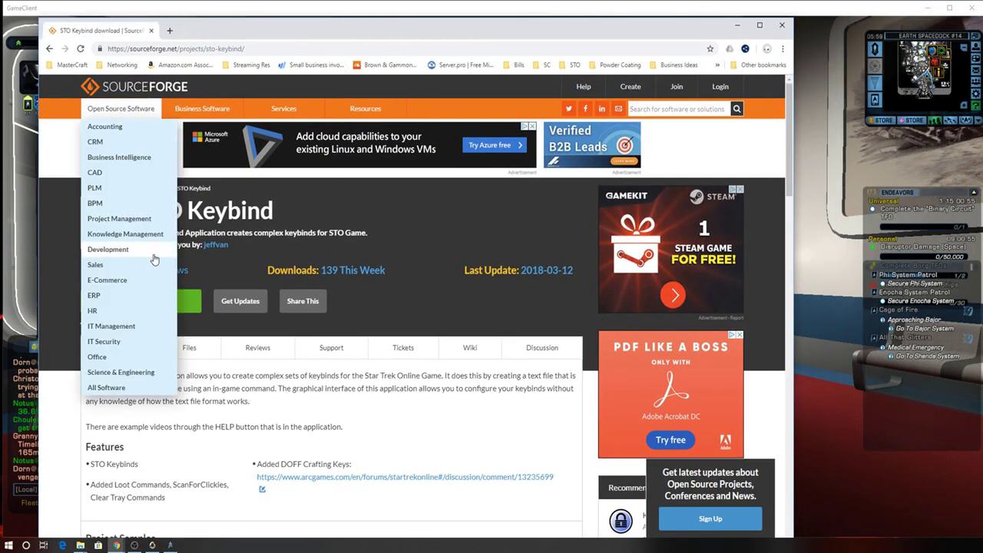
left_click(739, 27)
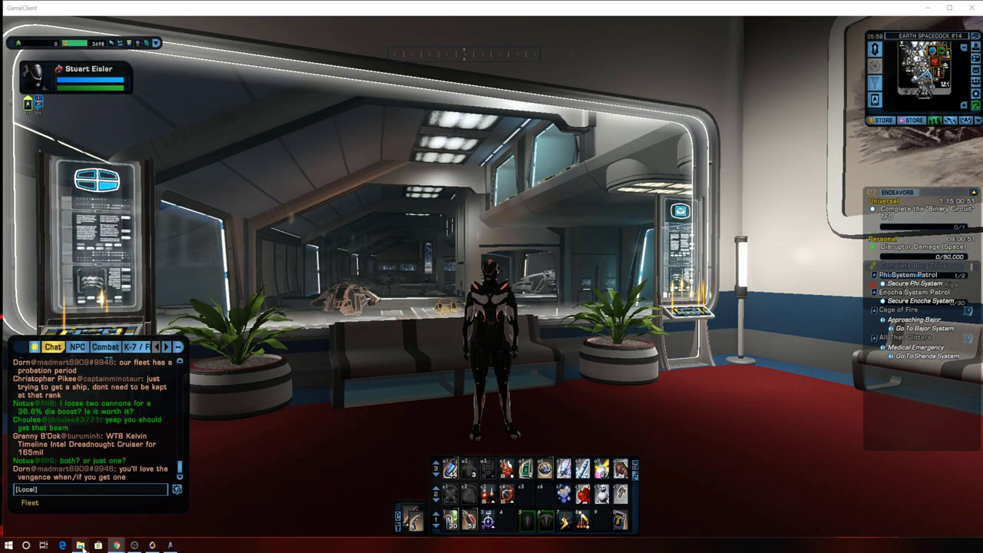
mouse_move(82, 547)
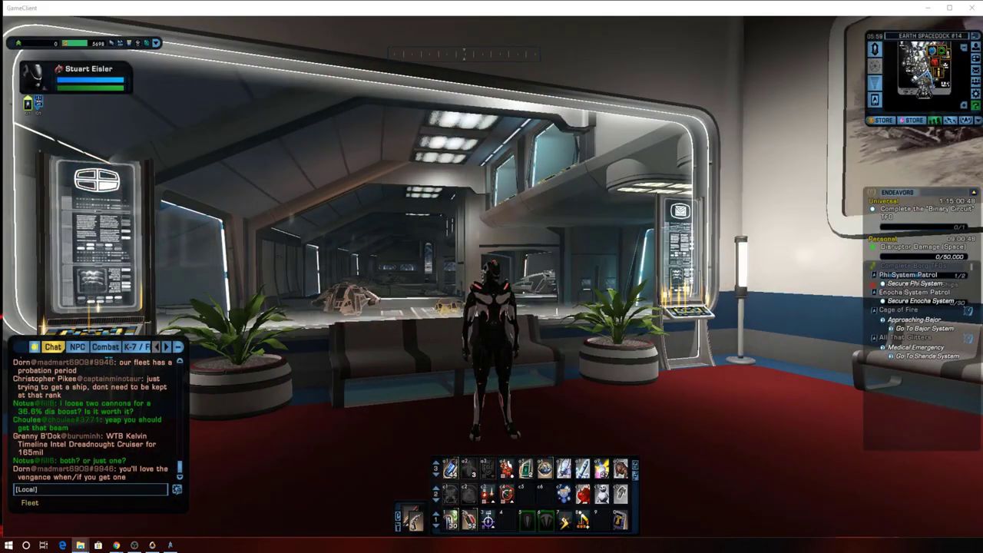
left_click(80, 546)
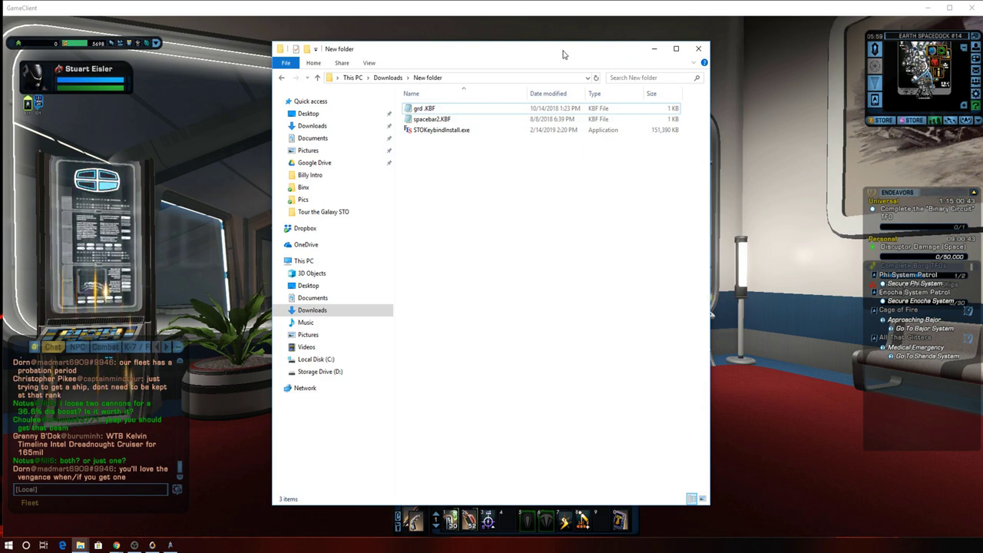
left_click_drag(562, 53, 979, 53)
key("alt+Tab")
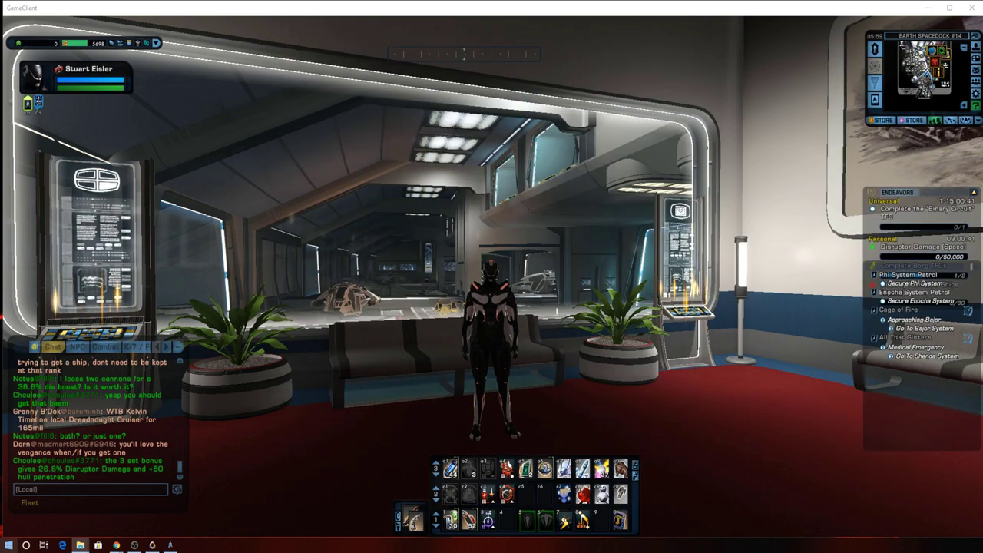
Start the STO Keybinds application and place its window in the middle of the screen.
key("super")
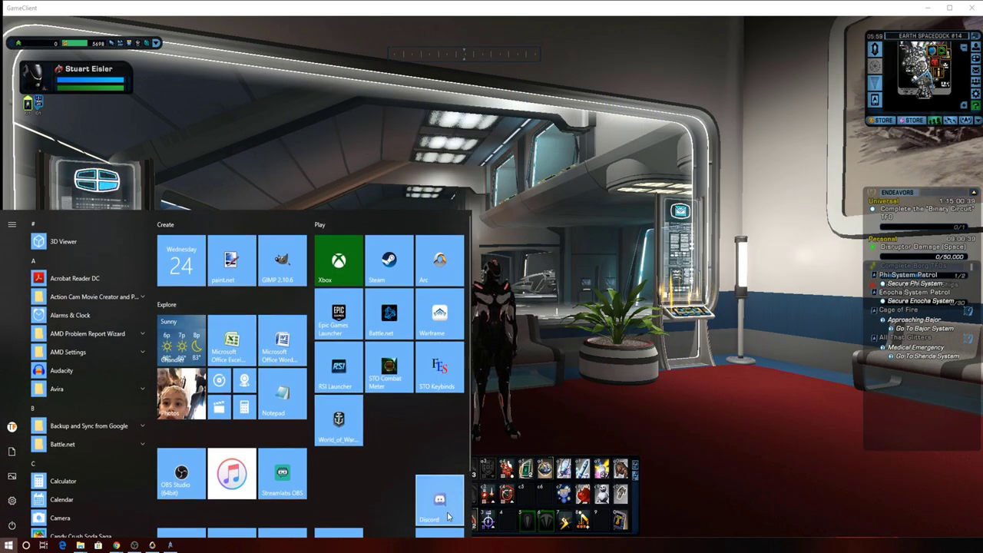
left_click(441, 369)
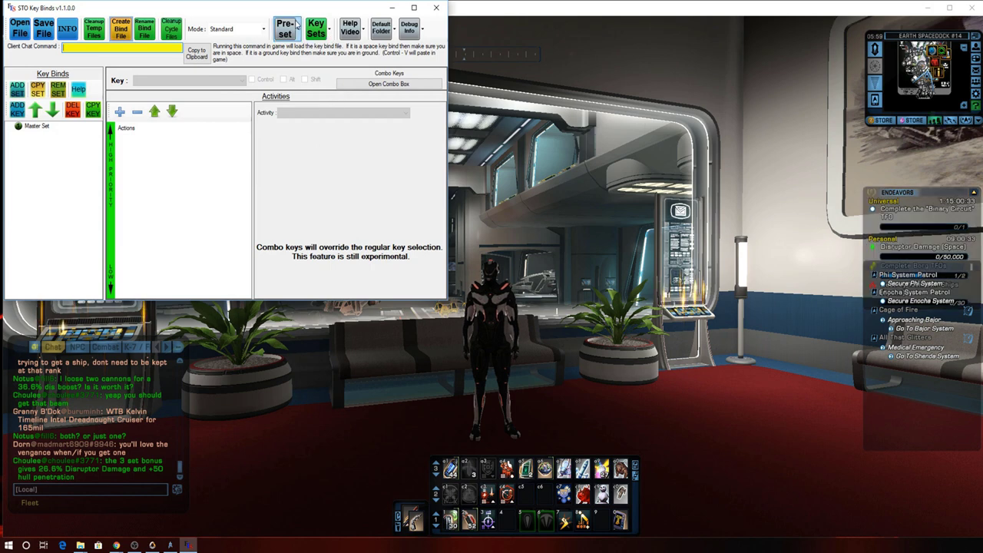
left_click_drag(302, 10, 499, 119)
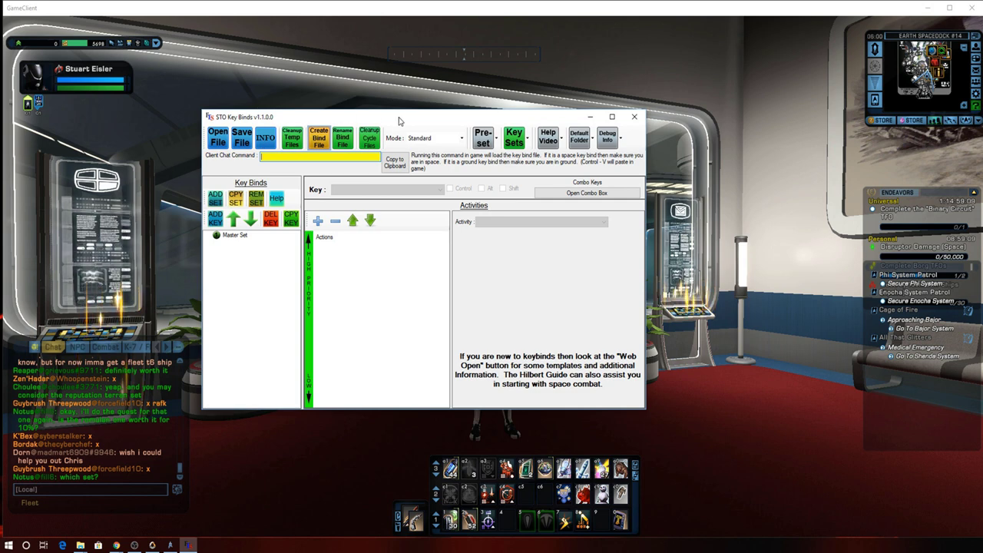
left_click_drag(272, 118, 291, 123)
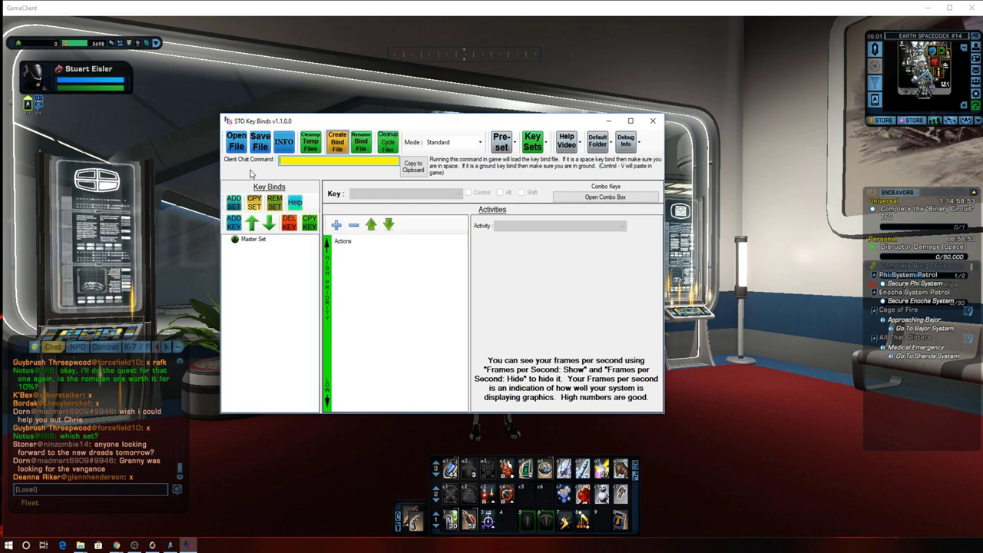
Open the keybind file "grd .KBF" from New folder inside Downloads.
left_click(237, 142)
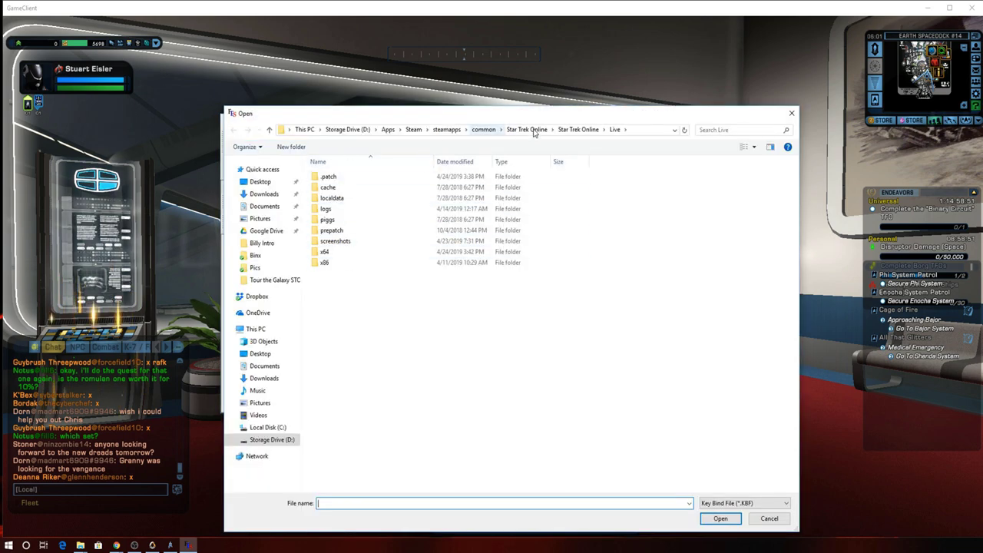
left_click(277, 381)
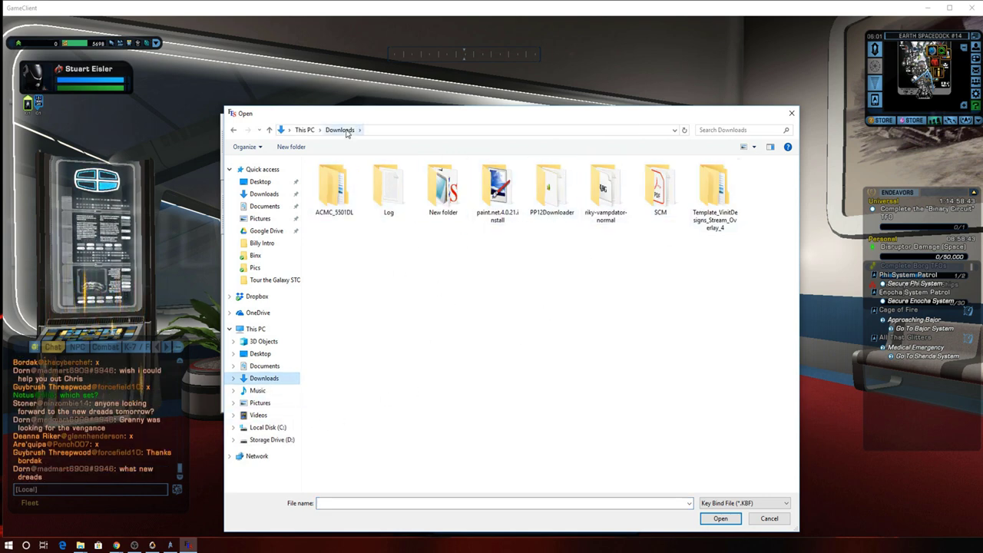
double_click(444, 187)
left_click_drag(417, 115, 416, 91)
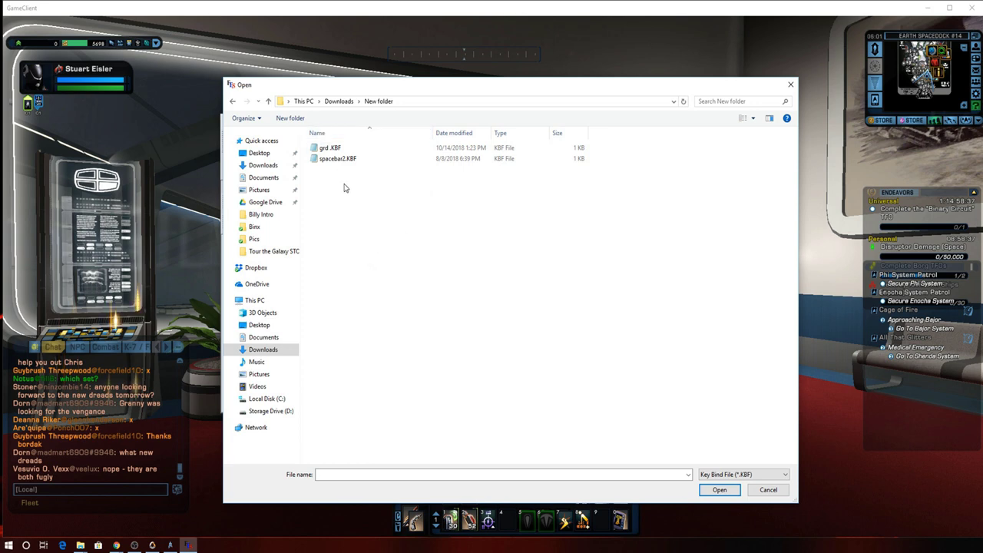
left_click(322, 150)
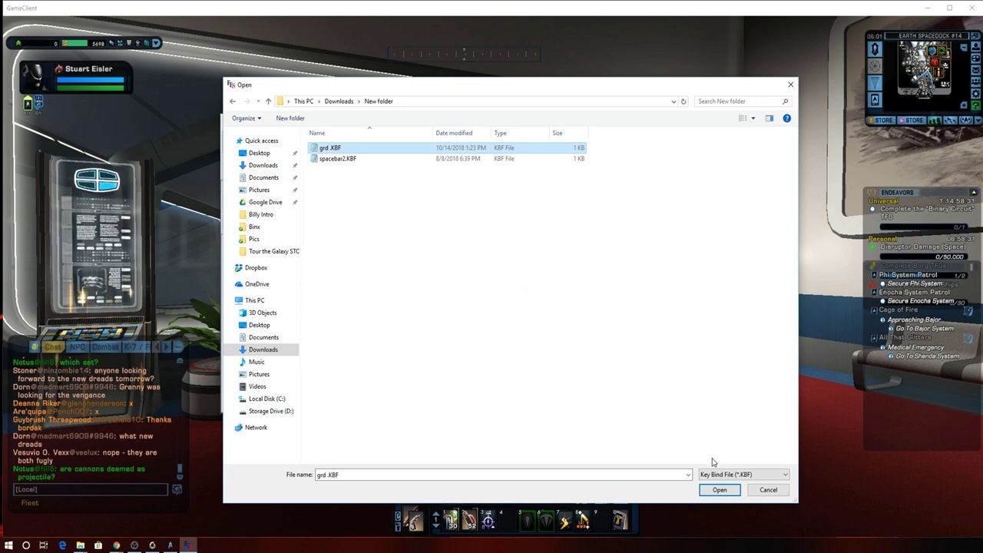
left_click(720, 490)
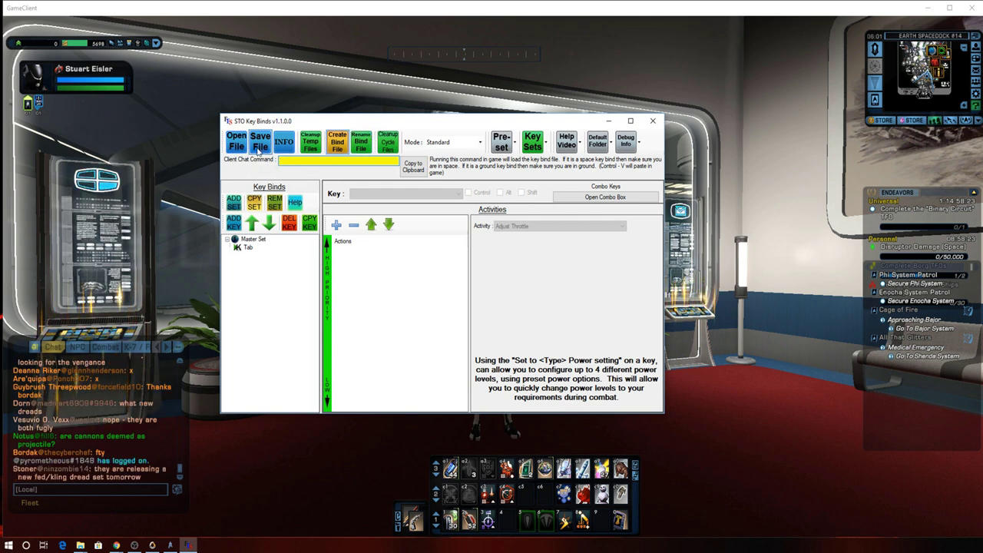
Create the bind file from the loaded keybind set and copy its client chat command to the clipboard.
left_click(338, 142)
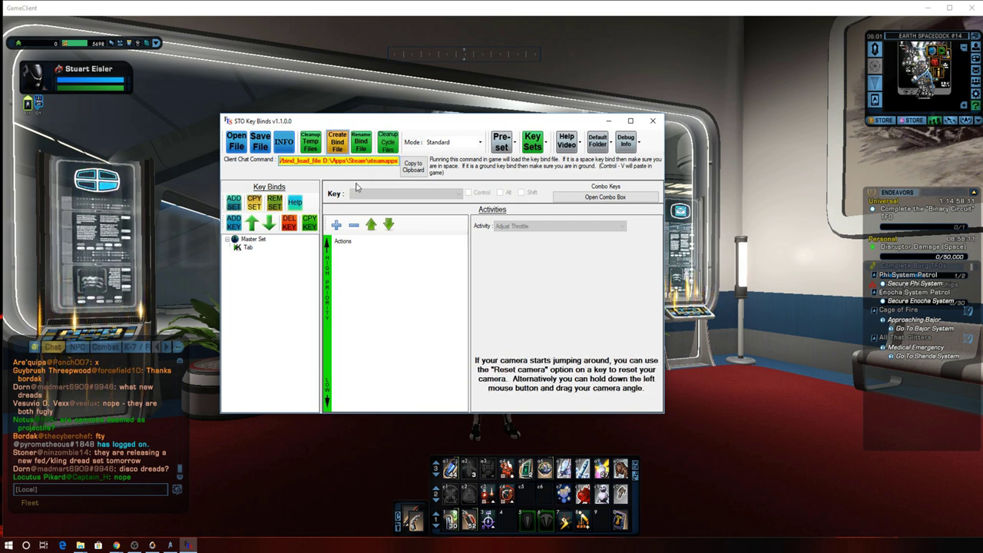
left_click(412, 168)
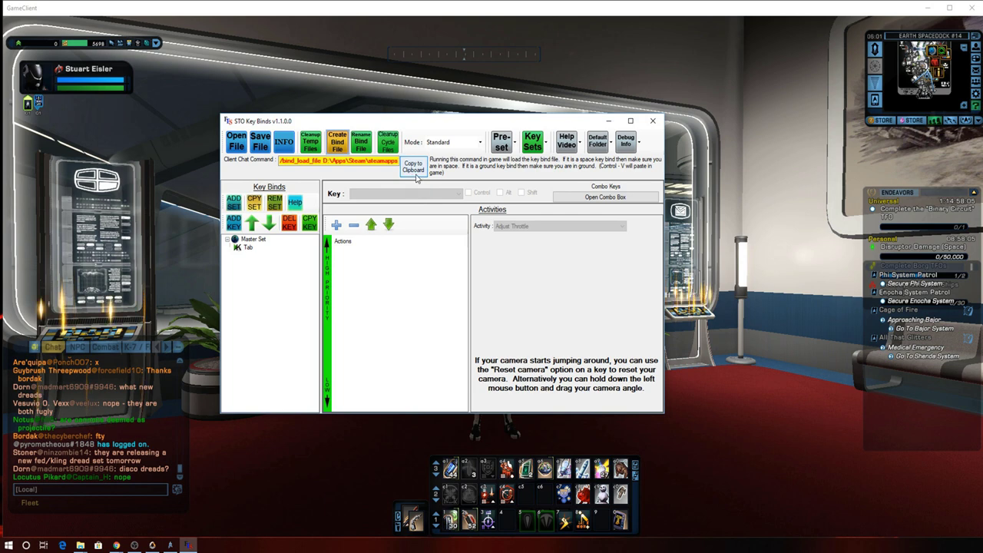
Switch to the game and paste the /bind_load_file command for STOKB04159.txt into the Local chat line.
left_click(463, 97)
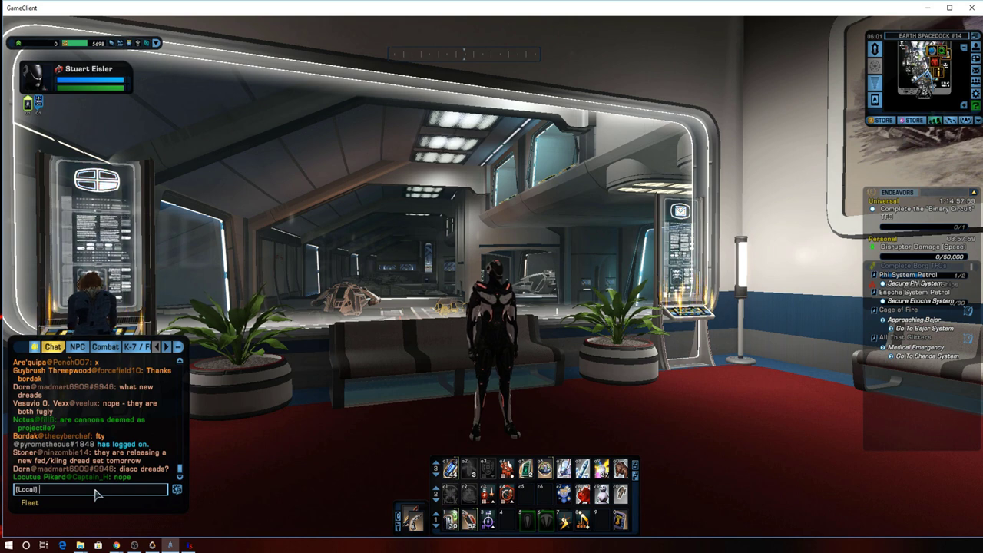
key("ctrl+v")
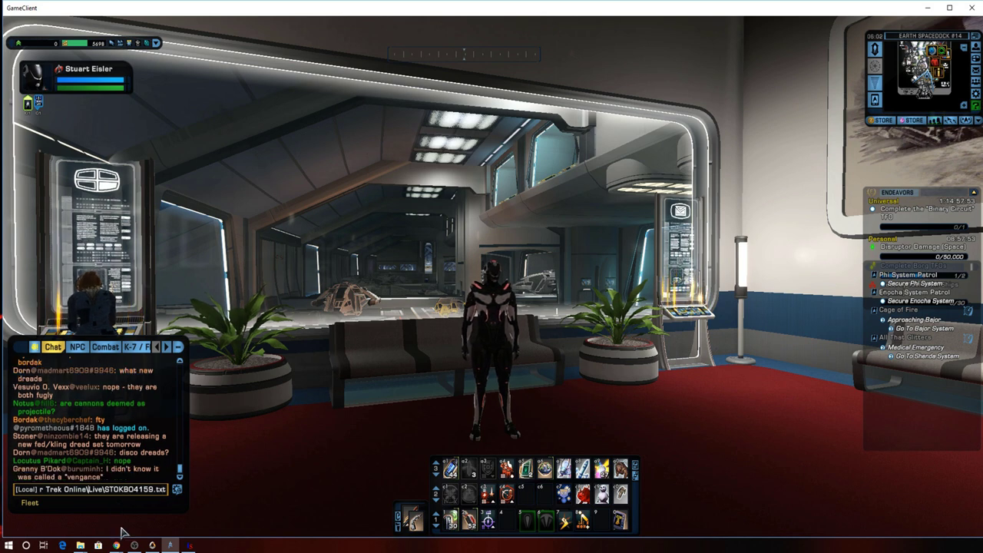
key("Home")
type("/bind_load_file")
key("Home")
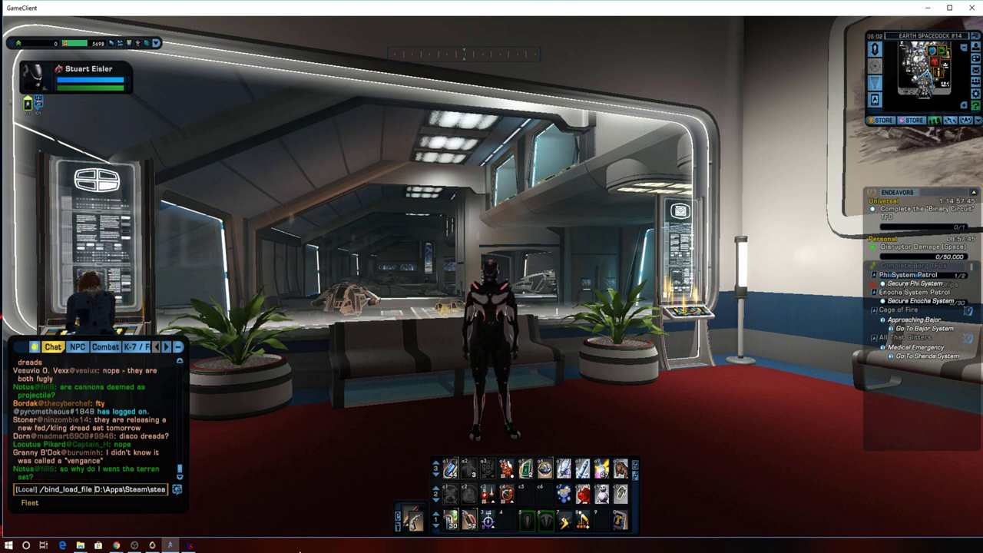
Read through the whole file path of the pasted /bind_load_file command in the chat line.
key("Right")
key("Right")
key("Right")
key("Right")
key("Right")
key("Right")
key("Right")
key("Right")
key("Right")
key("Right")
key("Right")
key("Right")
key("Right")
key("Right")
key("Right")
key("Right")
key("Right")
key("Right")
key("Right")
key("Right")
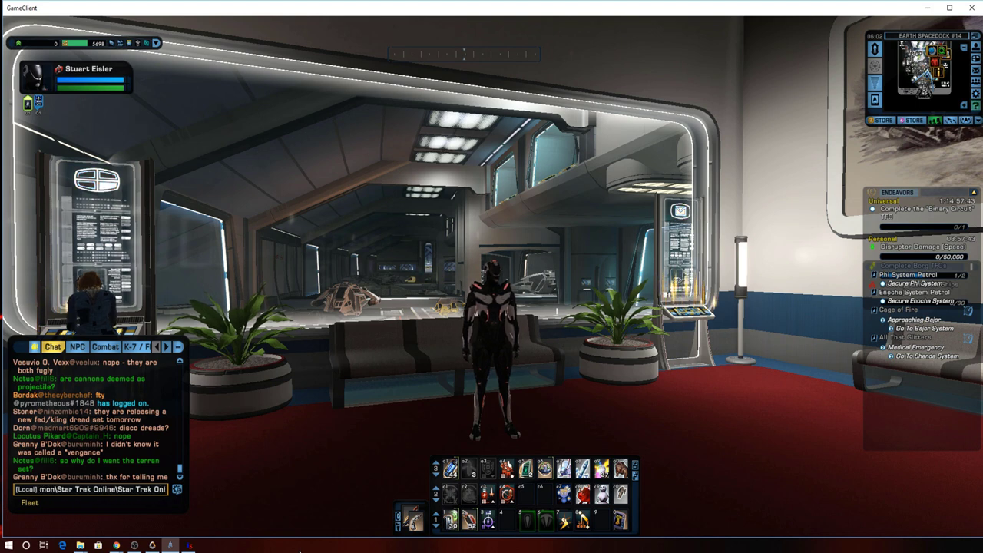
key("Right")
key("Right")
key("Right")
key("Right")
key("Right")
key("Right")
key("Right")
key("Right")
key("Right")
key("Right")
key("Right")
key("Right")
key("Right")
key("Right")
key("Right")
key("Right")
key("Right")
key("Right")
key("Right")
key("Right")
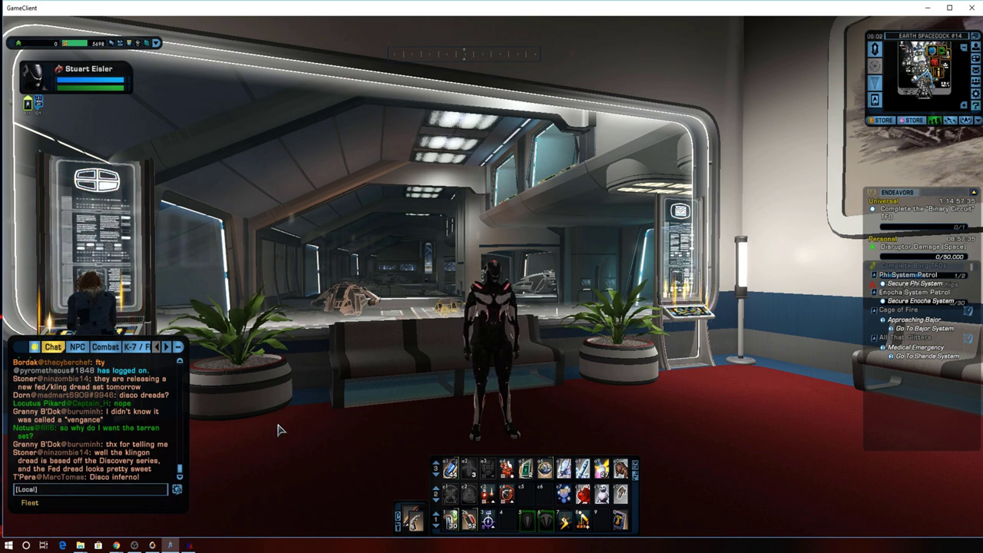
Beam up from Earth Spacedock to the ship and confirm the transfer.
key("0")
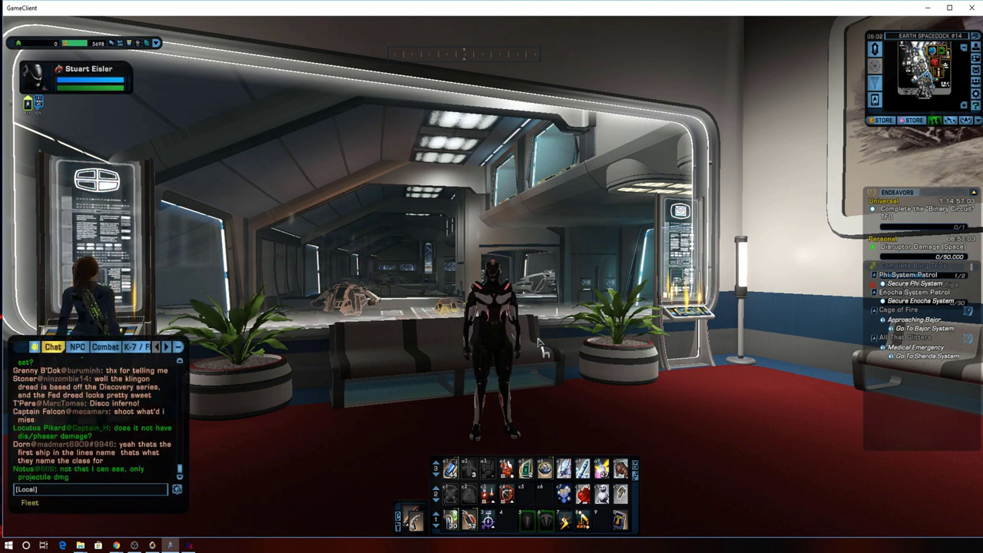
left_click_drag(555, 358, 653, 358)
left_click_drag(555, 358, 492, 358)
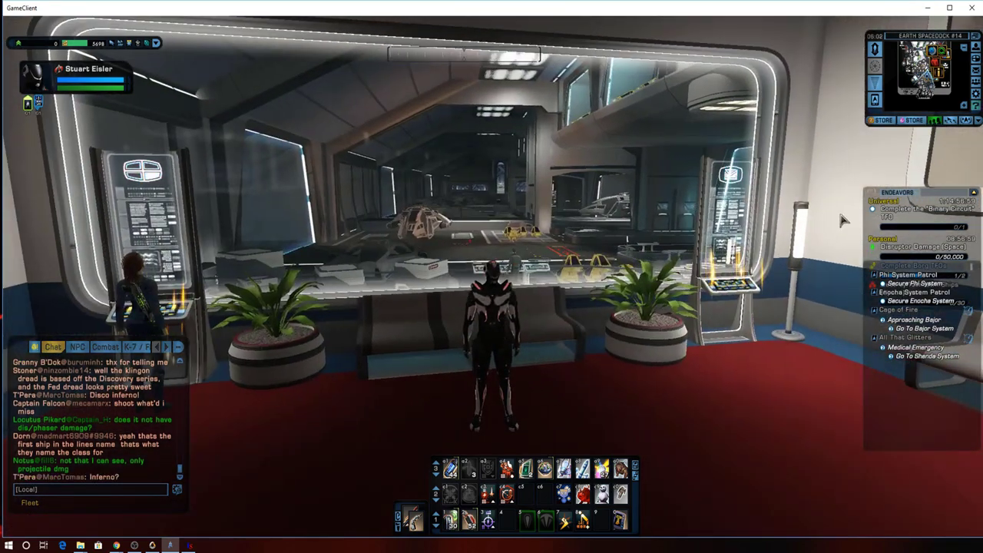
left_click(876, 49)
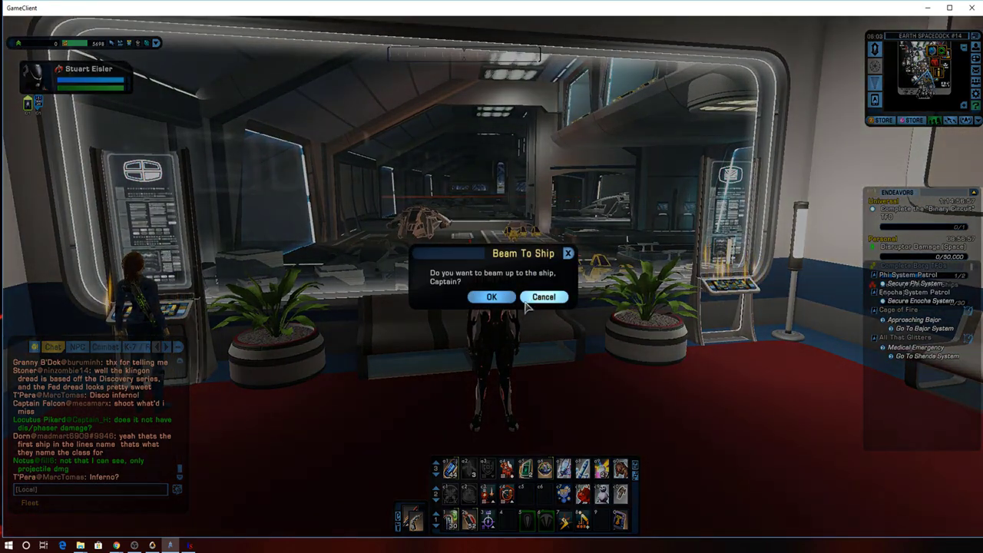
left_click(498, 297)
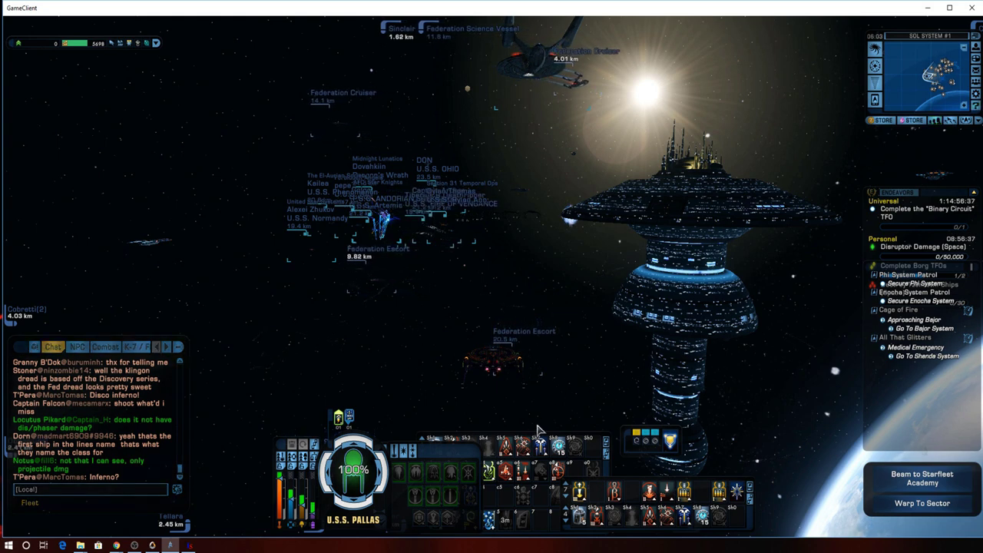
Rearrange the HUD so Big Personal Tray #2 sits mid-screen just above the ship, and exit rearranging mode.
key("Escape")
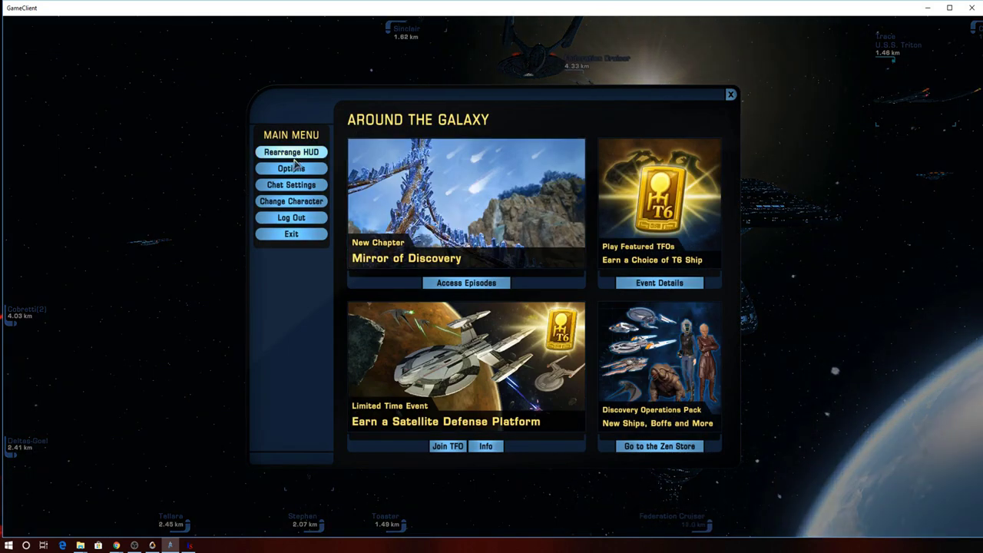
left_click(291, 152)
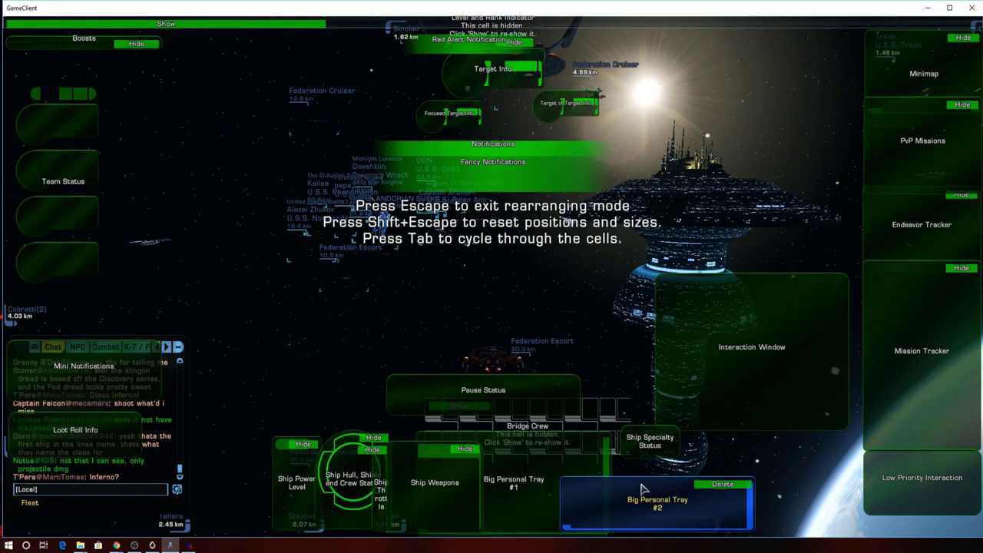
left_click_drag(649, 459, 479, 285)
key("Escape")
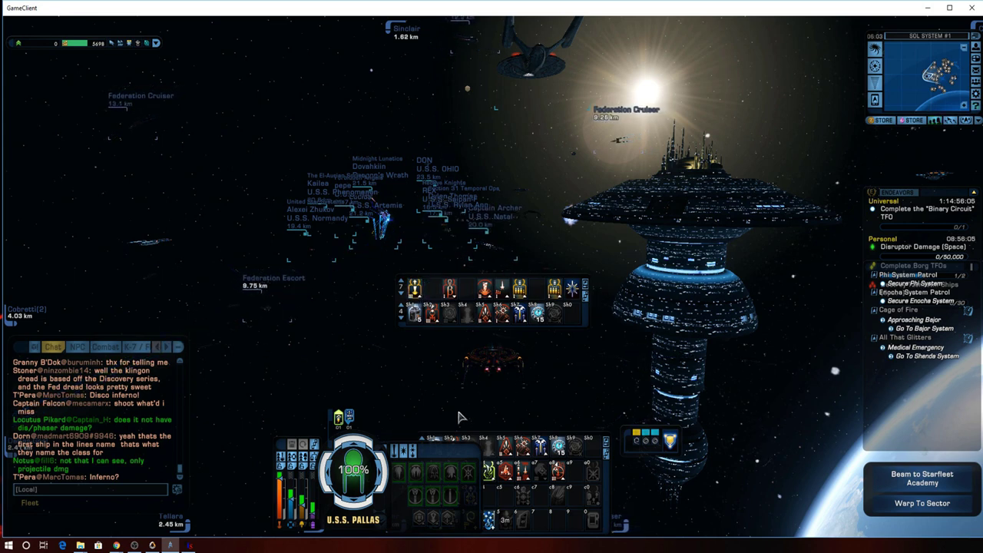
Trigger the ability keybind repeatedly in space to test that it fires the abilities in the repositioned tray.
key("space")
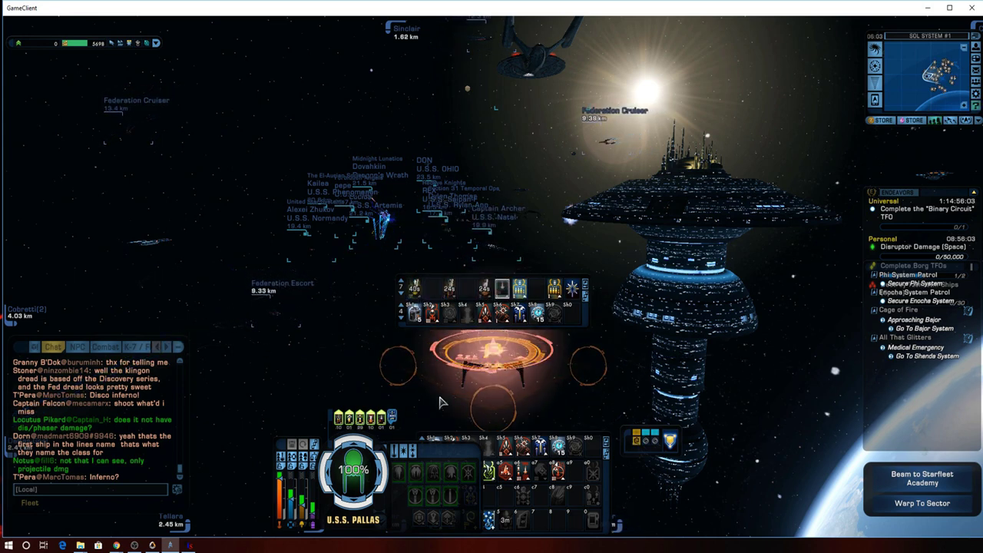
key("space")
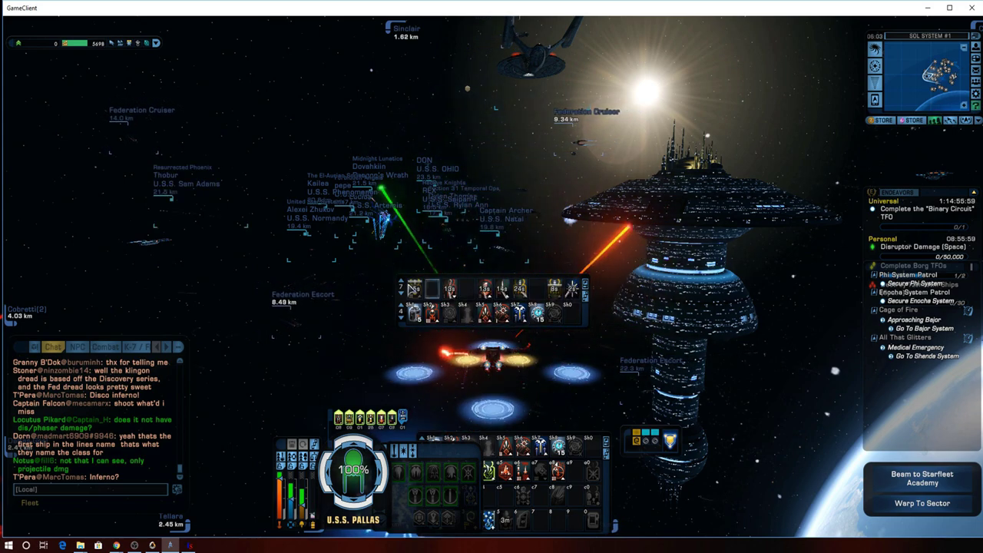
key("space")
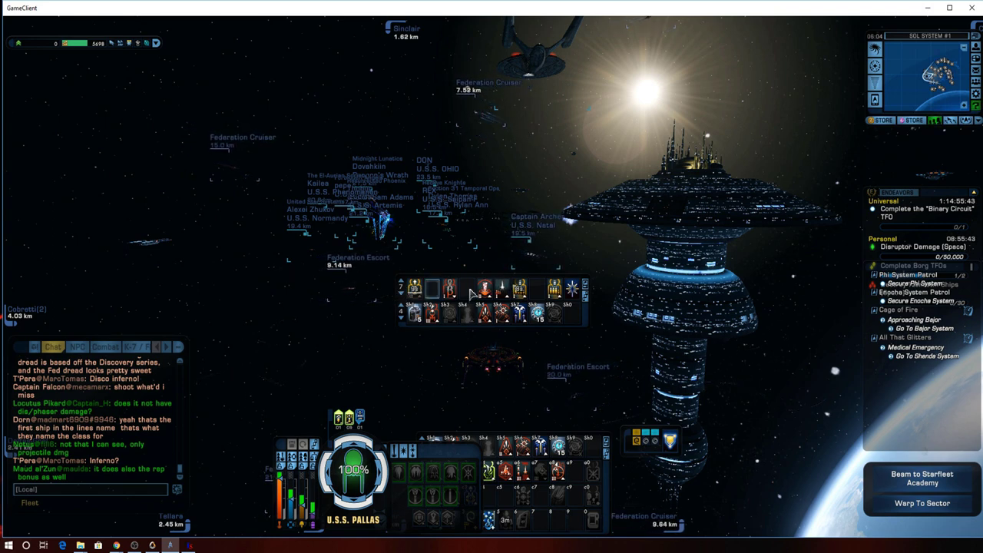
key("space")
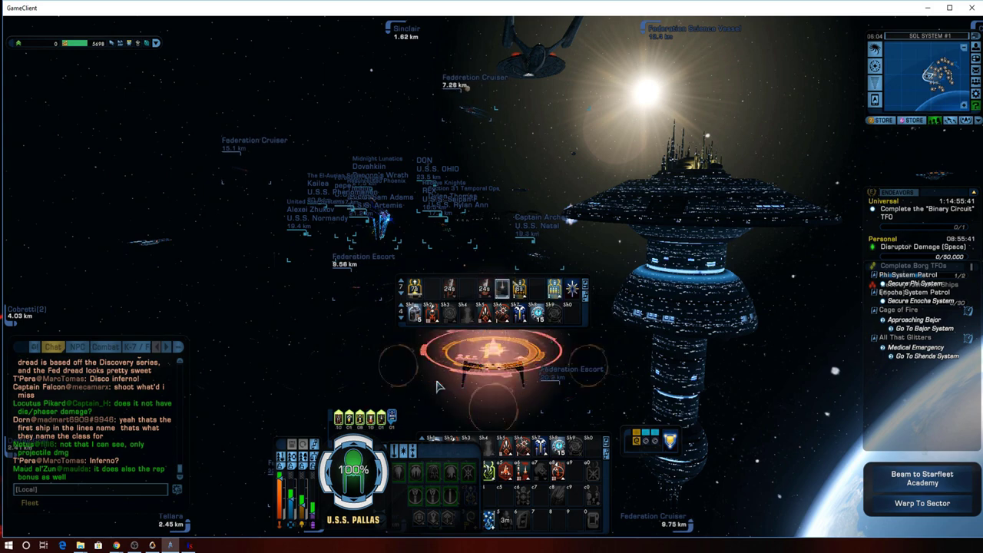
key("space")
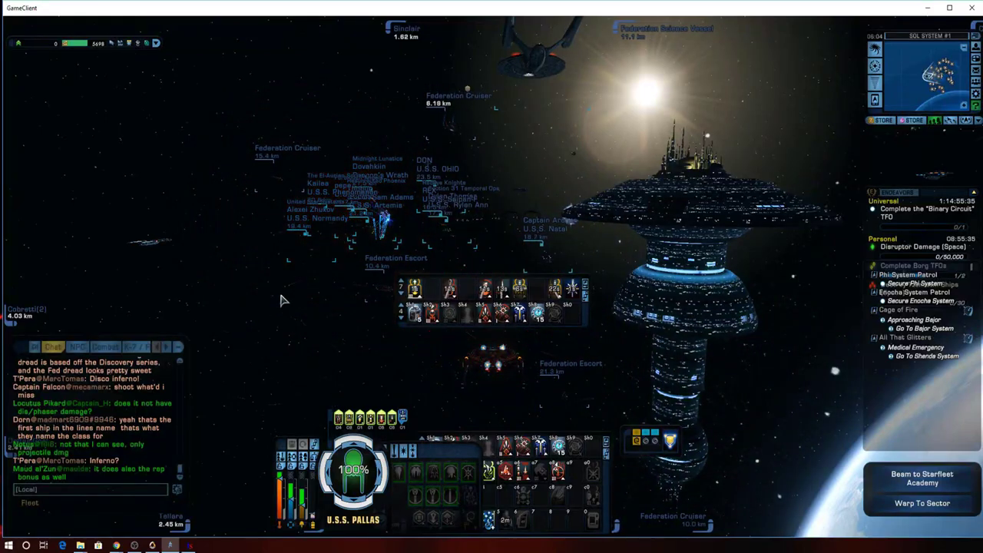
Switch to STO Key Binds and open spacebar2.KBF from New folder in Downloads.
left_click(190, 544)
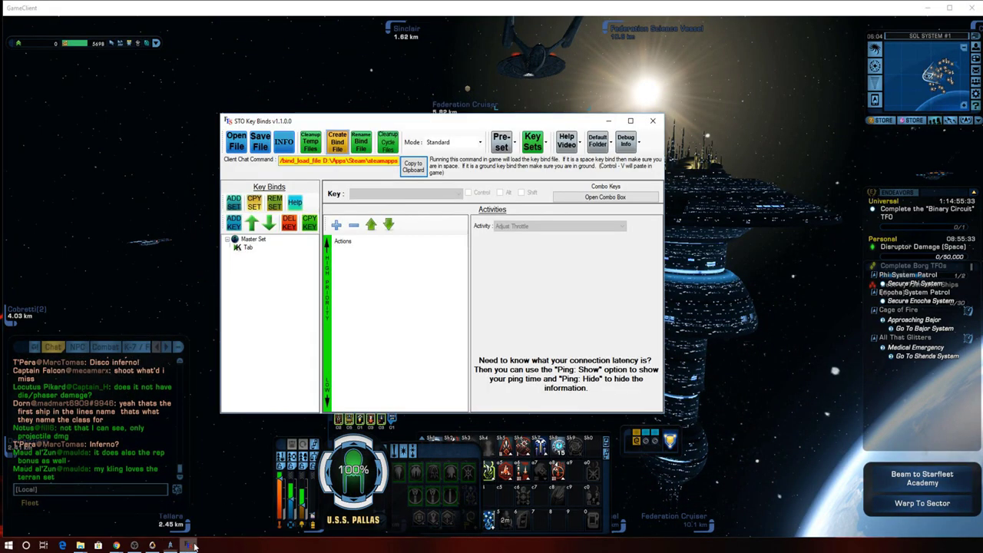
left_click(236, 141)
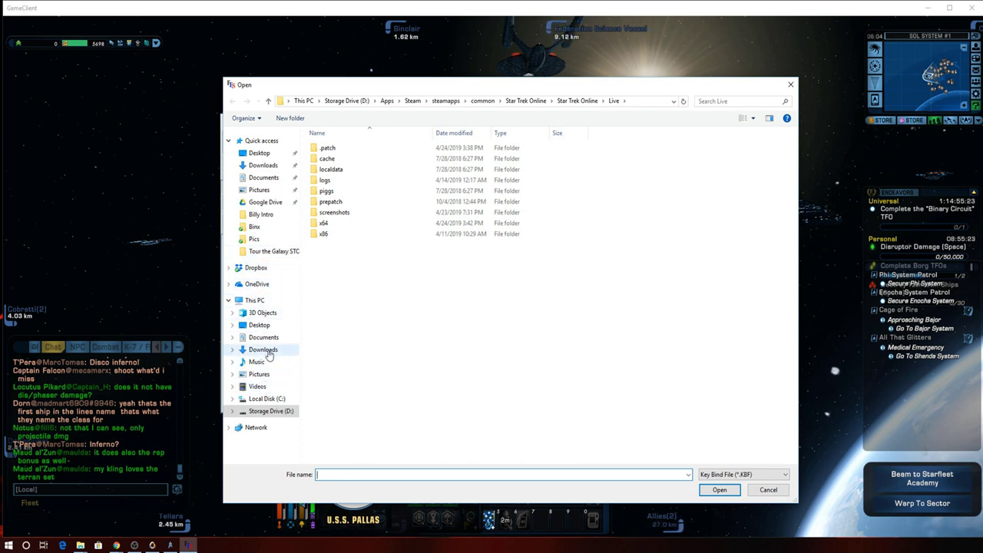
left_click(267, 350)
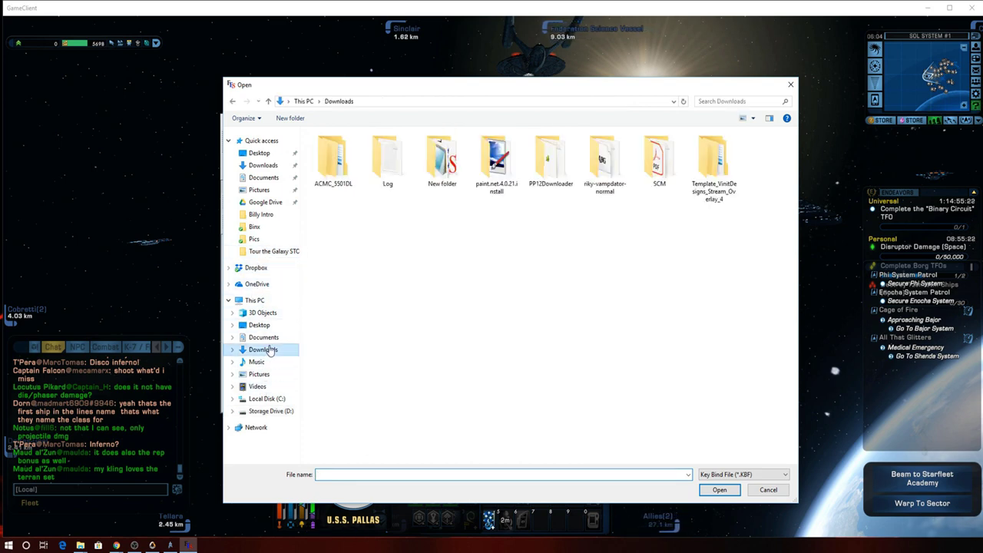
double_click(443, 162)
left_click(341, 160)
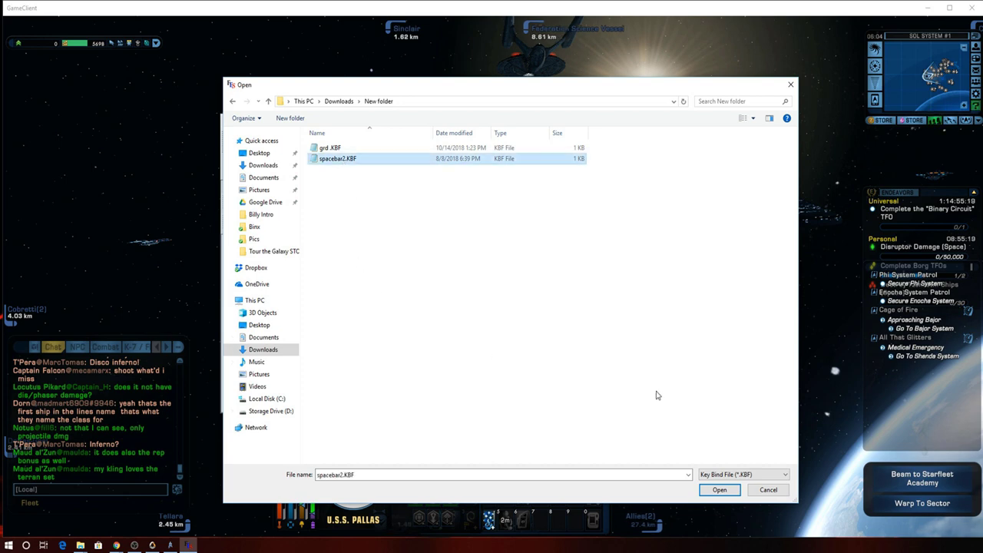
left_click(711, 494)
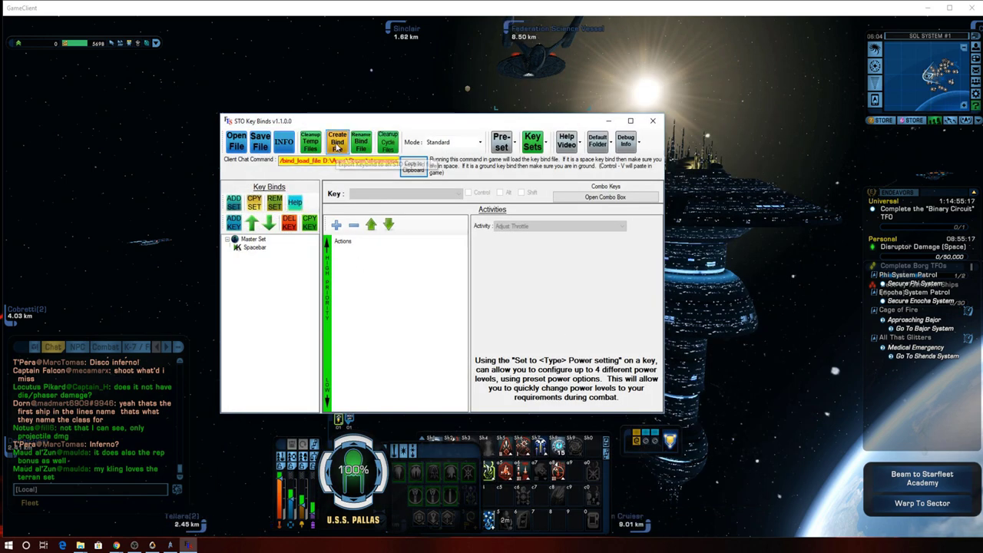
Create the bind file from the Spacebar set and paste its client chat command into the game's Local chat line.
left_click(338, 149)
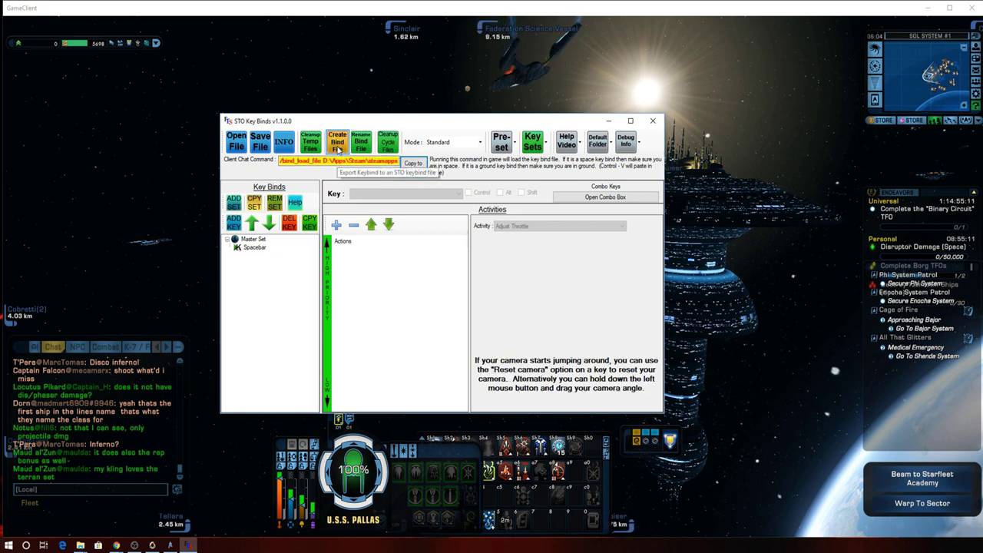
left_click(412, 169)
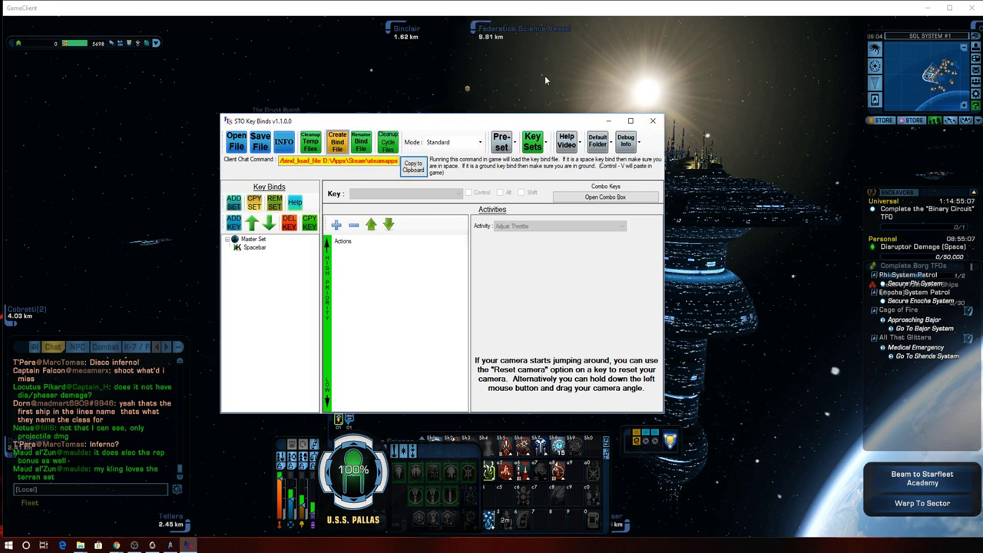
left_click(130, 417)
left_click(72, 490)
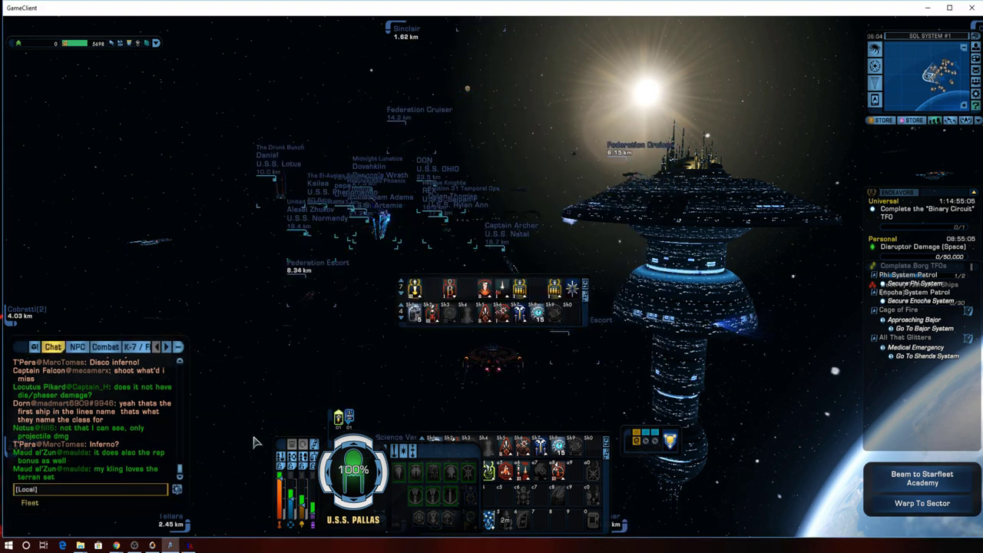
key("ctrl+v")
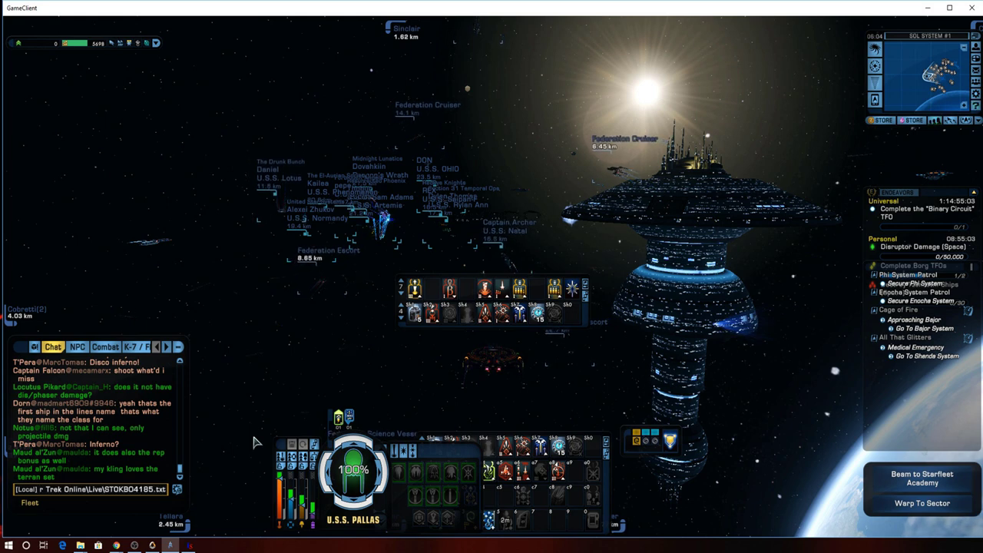
Check the pasted /bind_load_file command for STOKB04185.txt back to its beginning and run it in chat.
key("Left")
key("Left")
key("Left")
key("Left")
key("Left")
key("Left")
key("Left")
key("Left")
key("Left")
key("Left")
key("Left")
key("Left")
key("Left")
key("Left")
key("Left")
key("Left")
key("Left")
key("Left")
key("Left")
key("Left")
key("Left")
key("Left")
key("Left")
key("Left")
key("Left")
key("Left")
key("Left")
key("Left")
key("Left")
key("Left")
key("Left")
key("Left")
key("Left")
key("Left")
key("Left")
key("Left")
key("Left")
key("Left")
key("Left")
key("Left")
type("/bind_load_file")
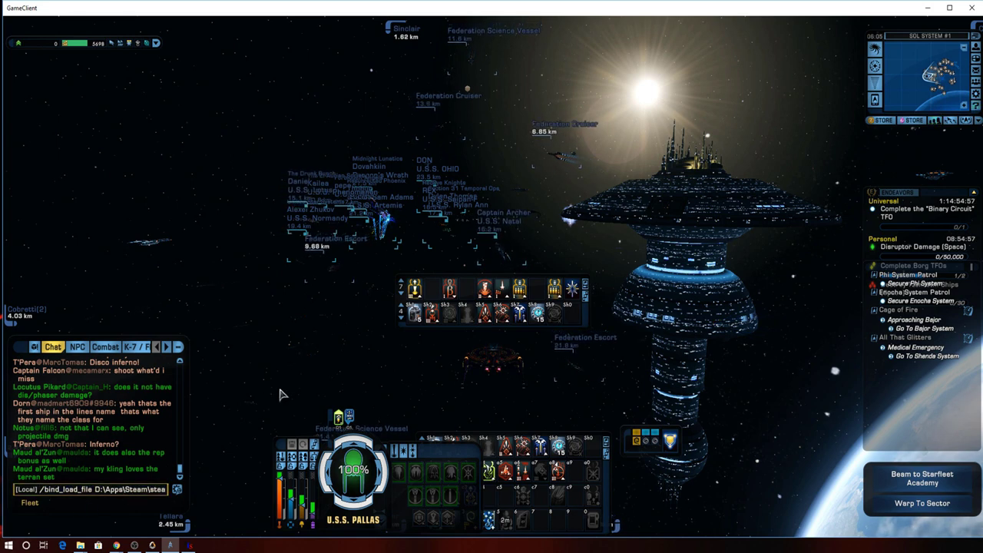
key("Return")
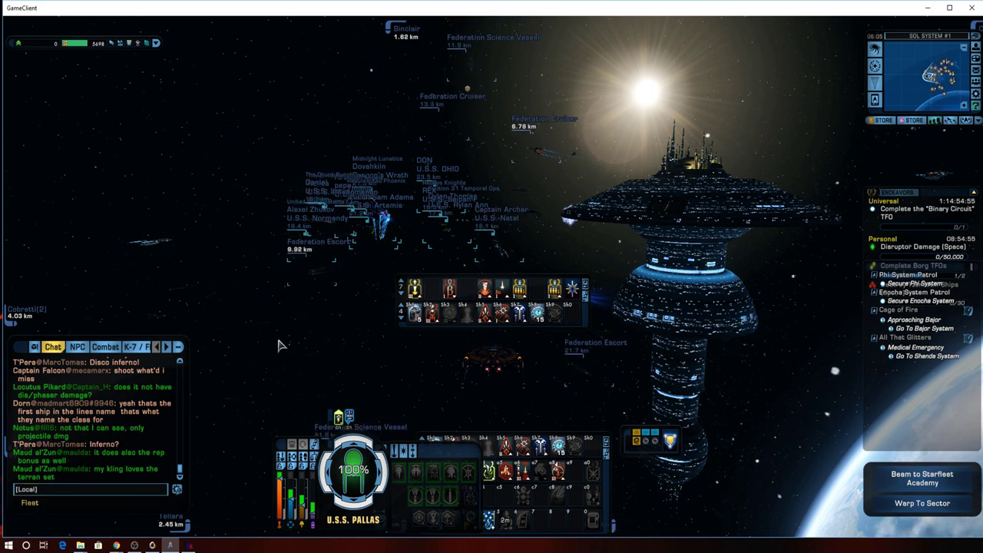
Test the loaded Spacebar bind by firing the tray abilities several times, and inspect the Attack Pattern Beta I ability.
key("space")
key("space")
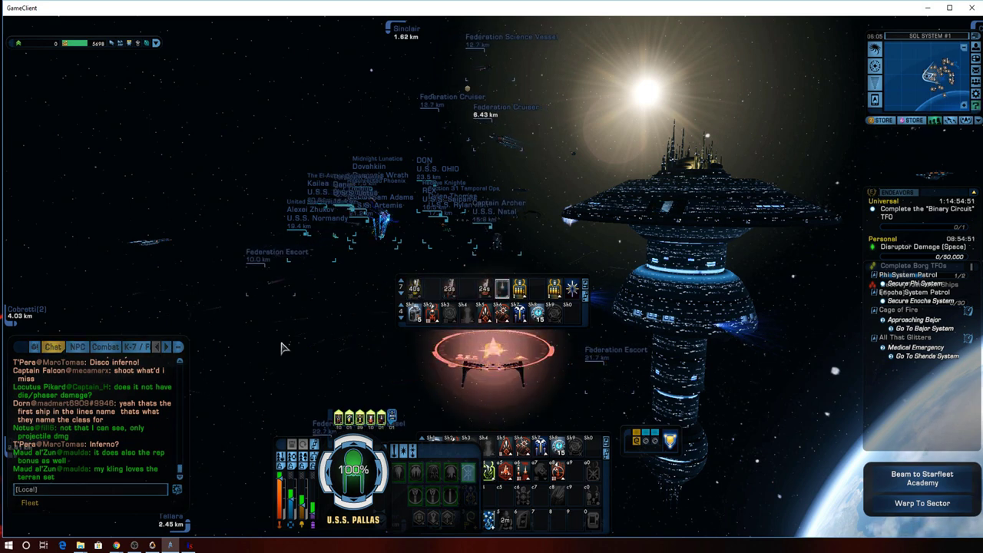
key("space")
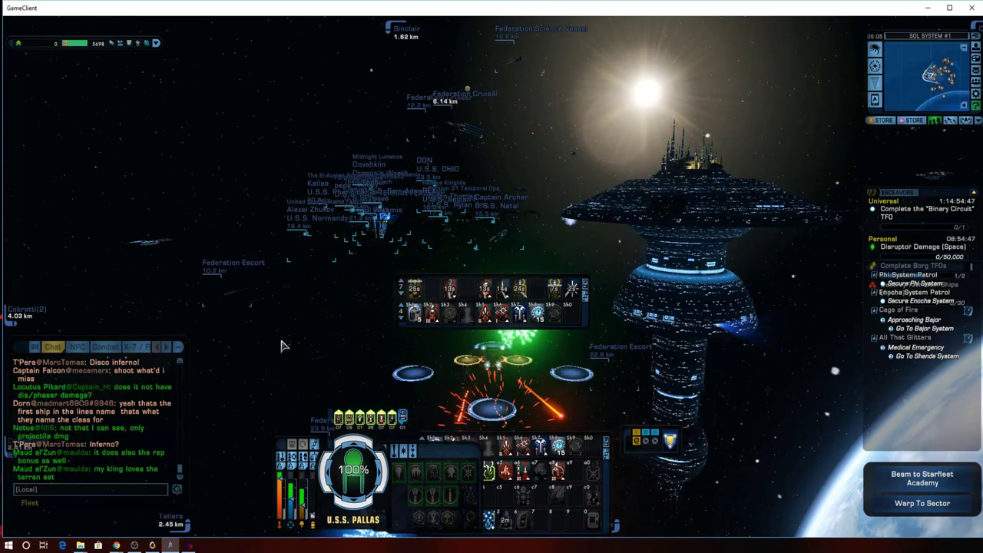
key("space")
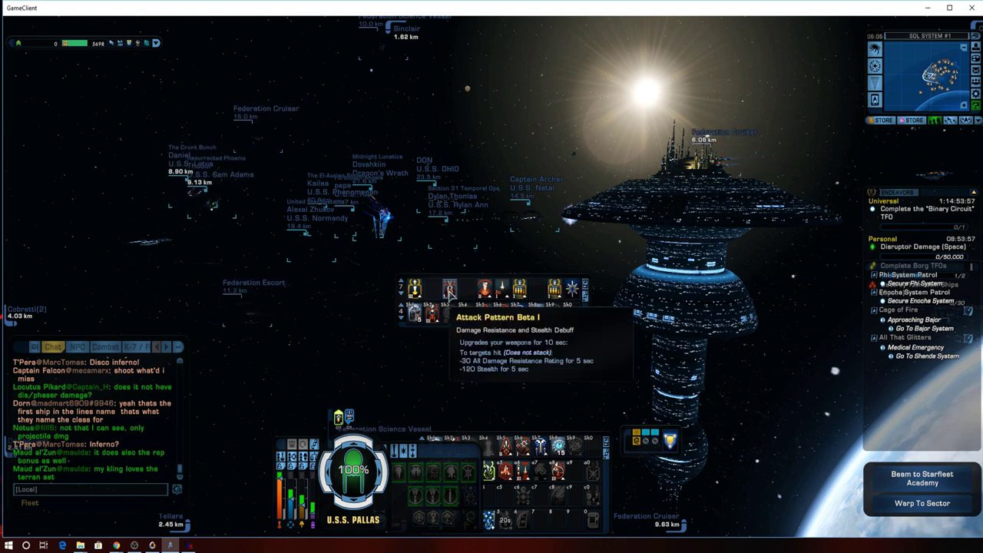
left_click(449, 288)
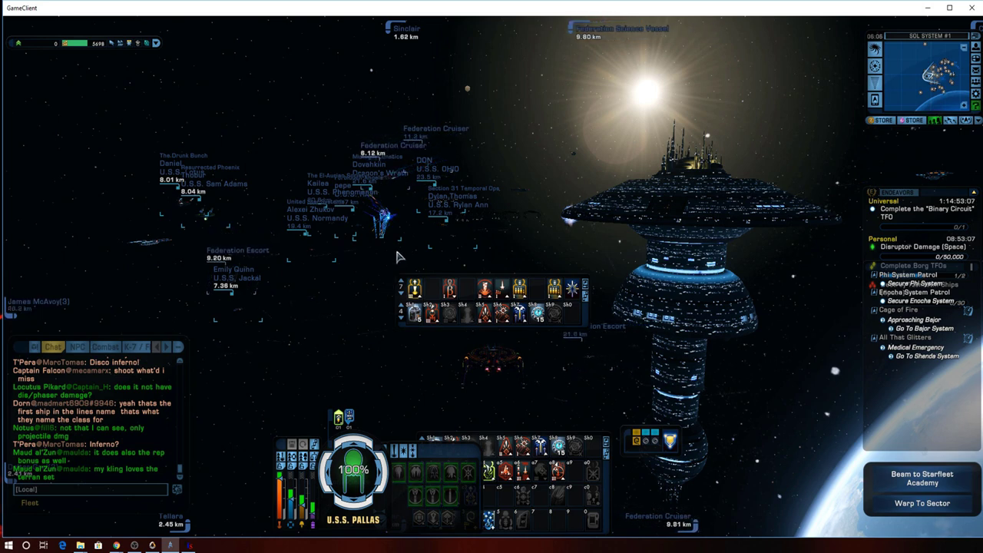
Switch back to the STO Key Binds application.
left_click(189, 546)
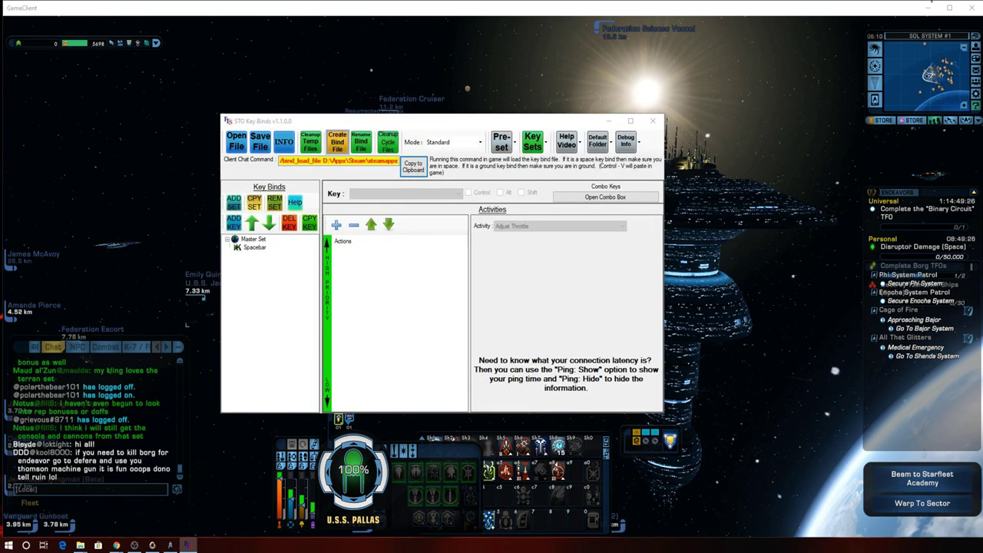